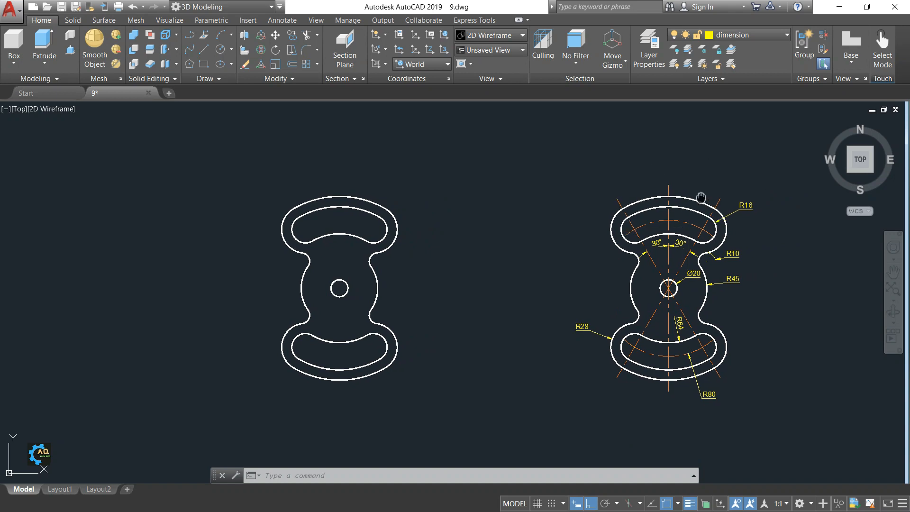
# - Examine the plain plate profile and its dimensioned copy, including the radii, angles and hole diameter
pyautogui.scroll(-3, 568, 223)
pyautogui.scroll(5, 571, 227)
pyautogui.moveTo(565, 267); pyautogui.dragTo(562, 262, button='middle')
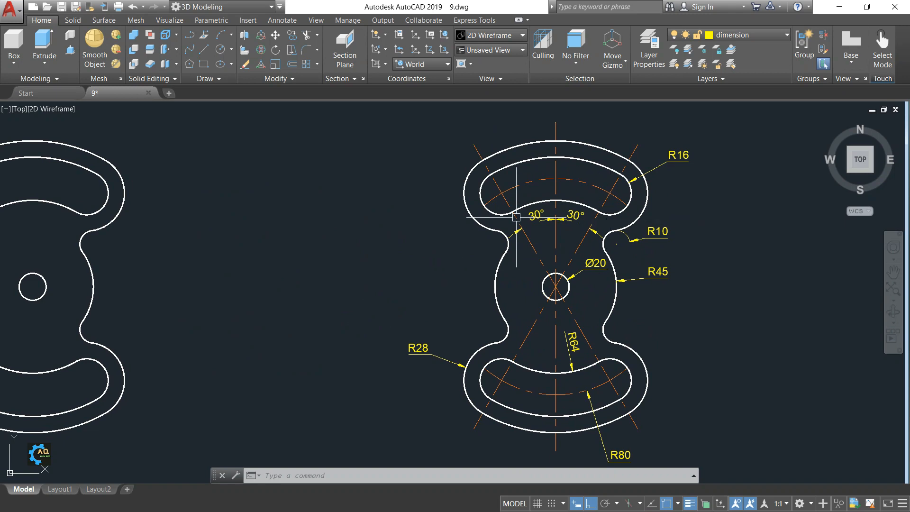
pyautogui.moveTo(463, 230); pyautogui.dragTo(695, 203, button='middle')
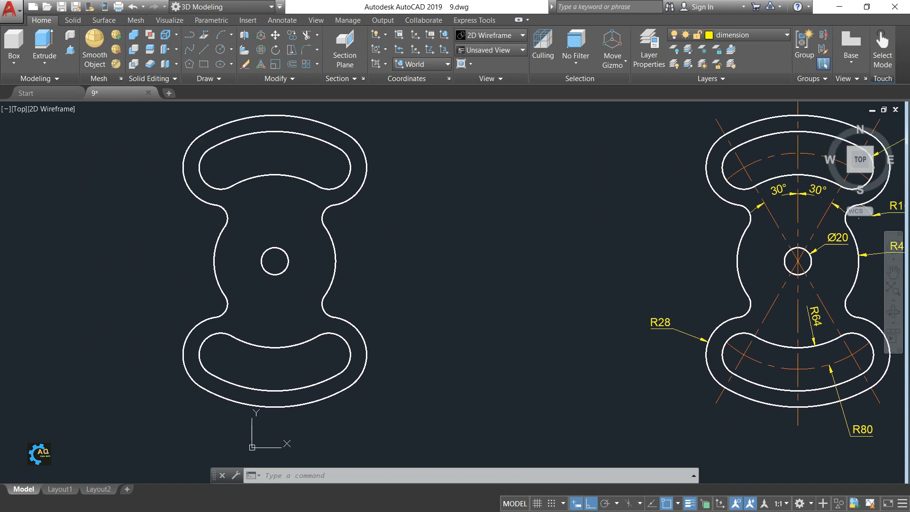
pyautogui.moveTo(278, 266); pyautogui.dragTo(395, 257, button='middle')
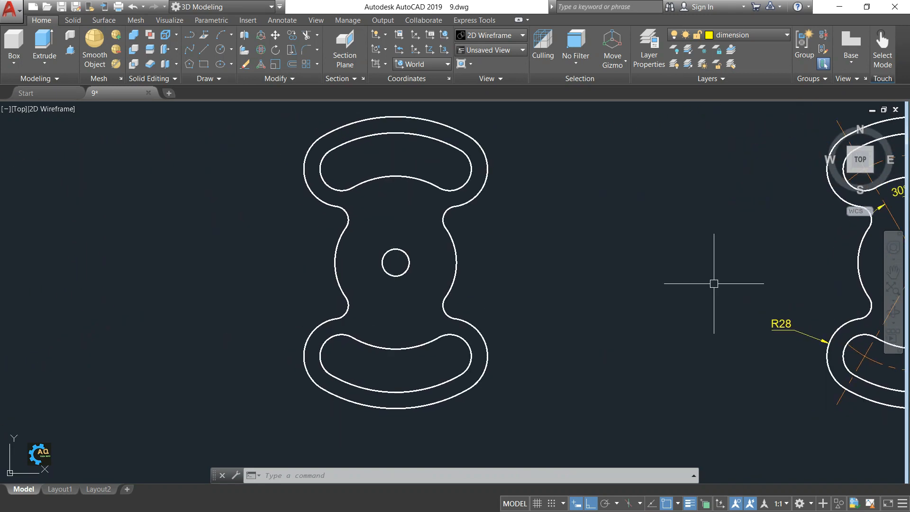
pyautogui.moveTo(714, 284); pyautogui.dragTo(523, 312, button='middle')
pyautogui.moveTo(510, 271); pyautogui.dragTo(731, 239, button='middle')
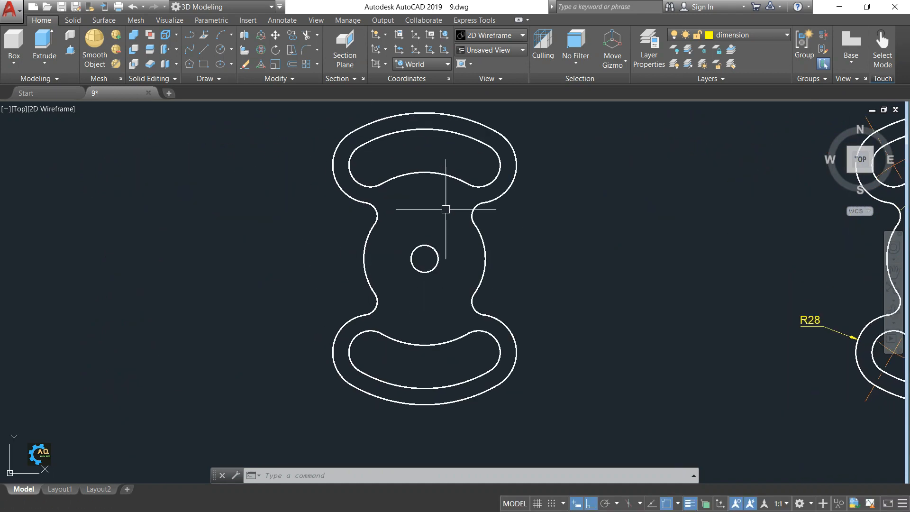
pyautogui.moveTo(699, 200); pyautogui.dragTo(534, 228, button='middle')
pyautogui.moveTo(873, 215); pyautogui.dragTo(746, 220, button='middle')
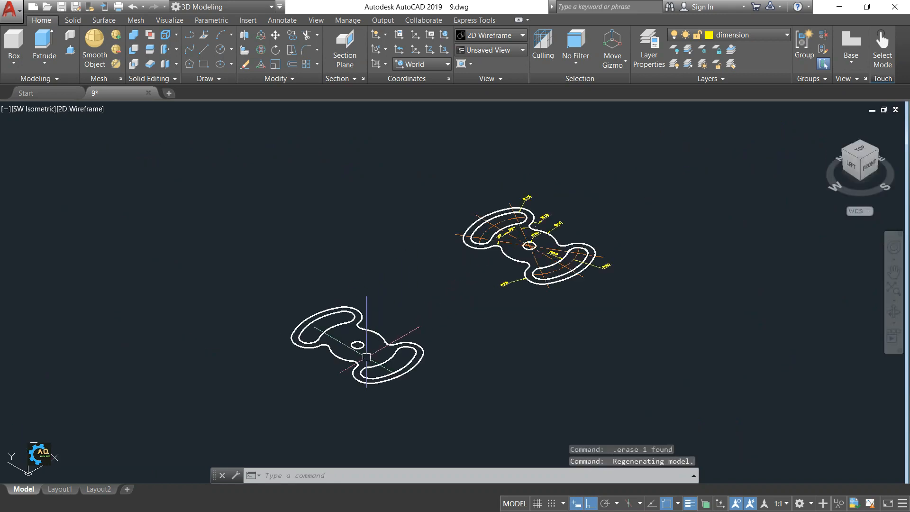
# - Presspull the plate area between the outer contour, the two curved slots and the centre hole to a height of 15
pyautogui.scroll(2, 365, 352)
pyautogui.moveTo(358, 348)
pyautogui.mouseDown(button='middle')
pyautogui.moveTo(403, 347)
pyautogui.moveTo(383, 343)
pyautogui.mouseUp(button='middle')
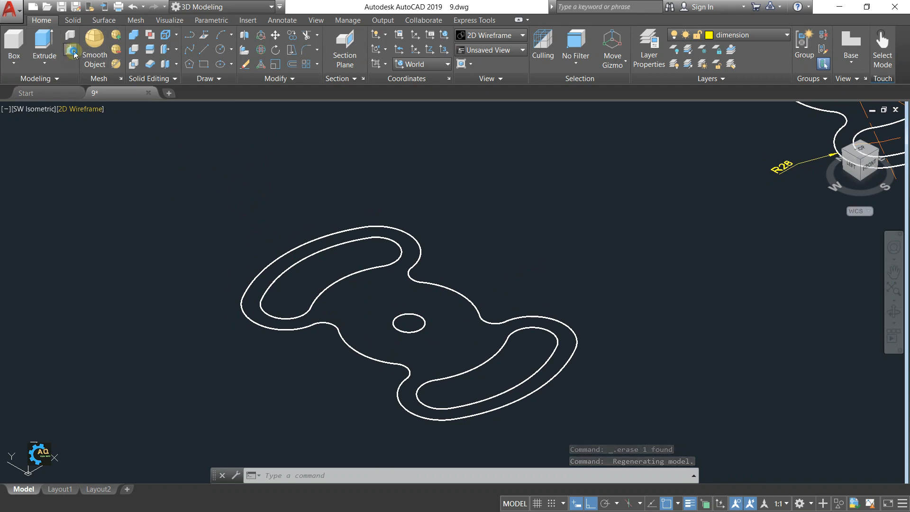
pyautogui.click(388, 310)
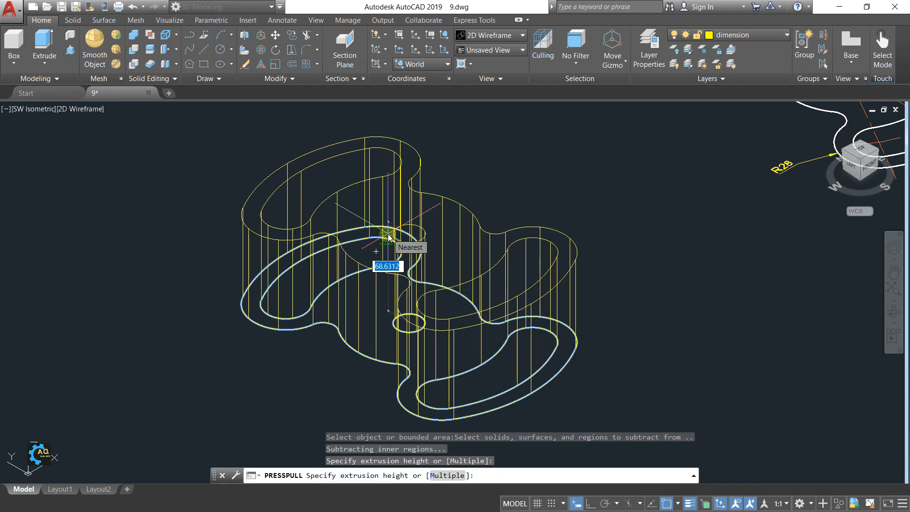
pyautogui.write('15')
pyautogui.press('Return')
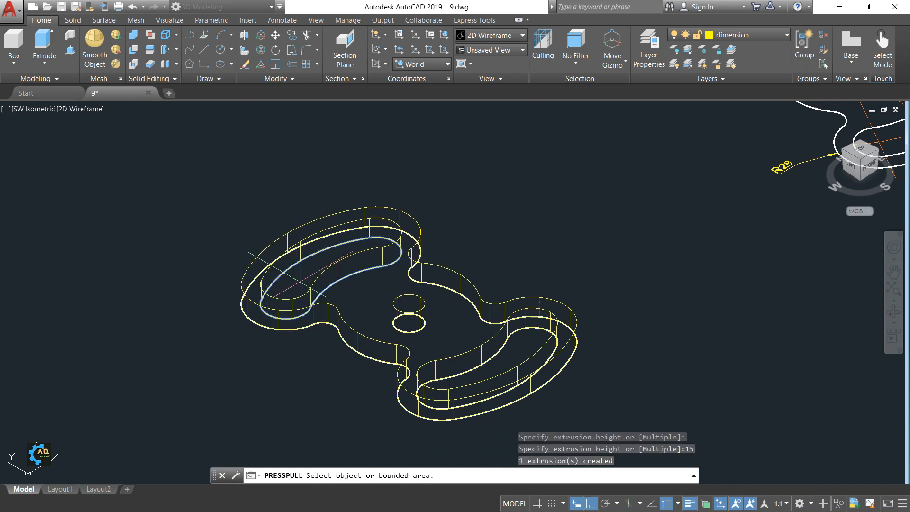
# - Presspull the areas inside both curved slots to a height of 25 each
pyautogui.click(286, 284)
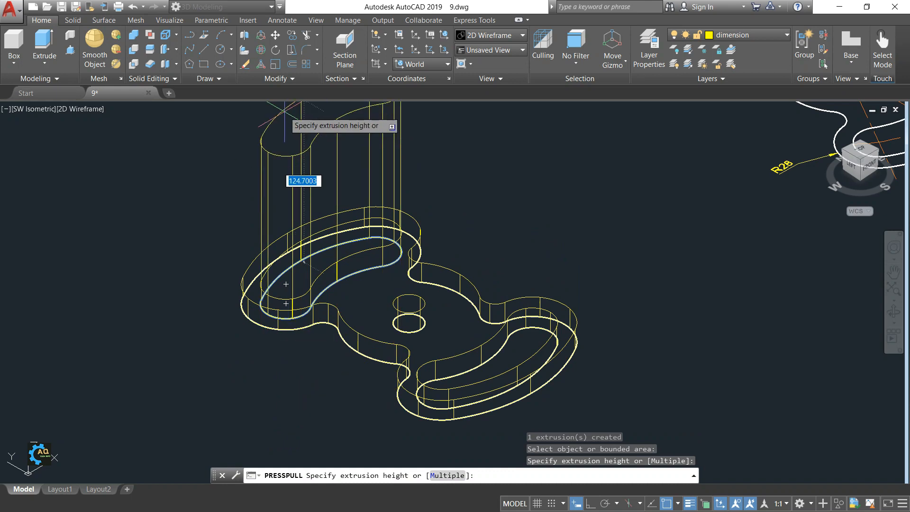
pyautogui.write('25')
pyautogui.press('Return')
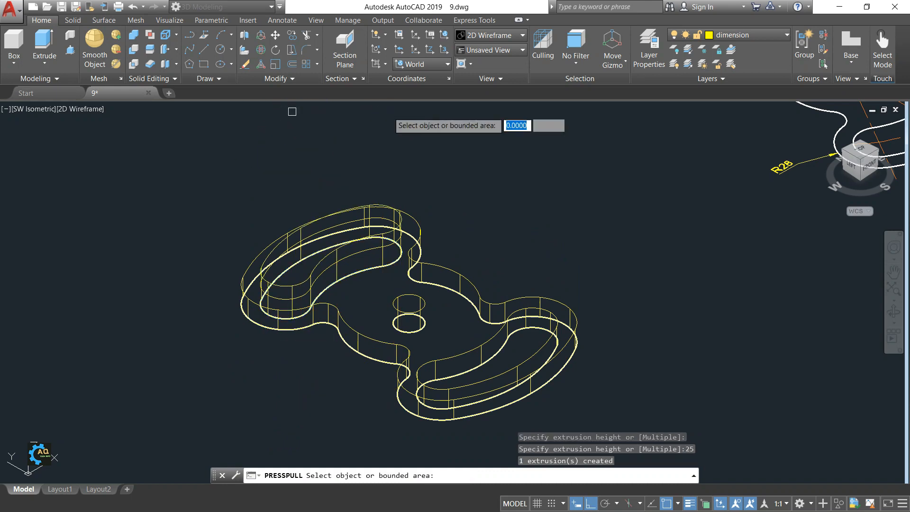
pyautogui.click(529, 342)
pyautogui.write('25')
pyautogui.press('Return')
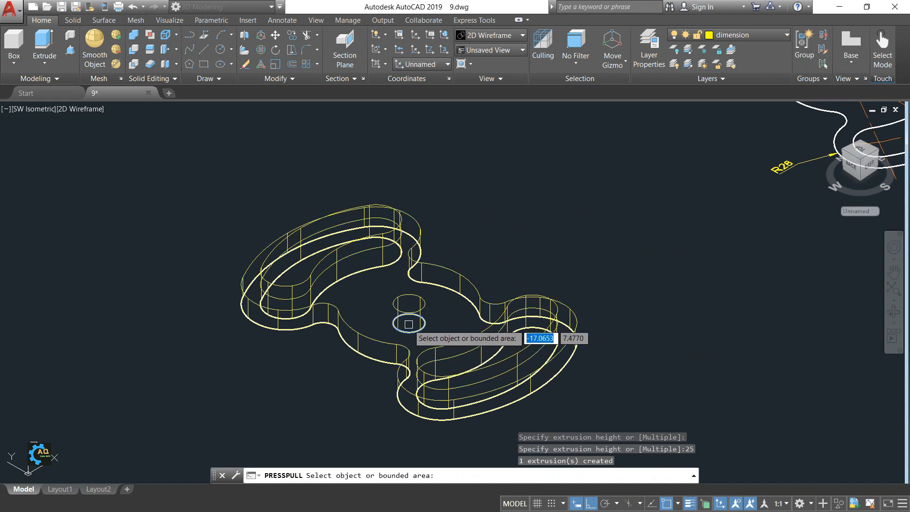
pyautogui.scroll(4, 408, 324)
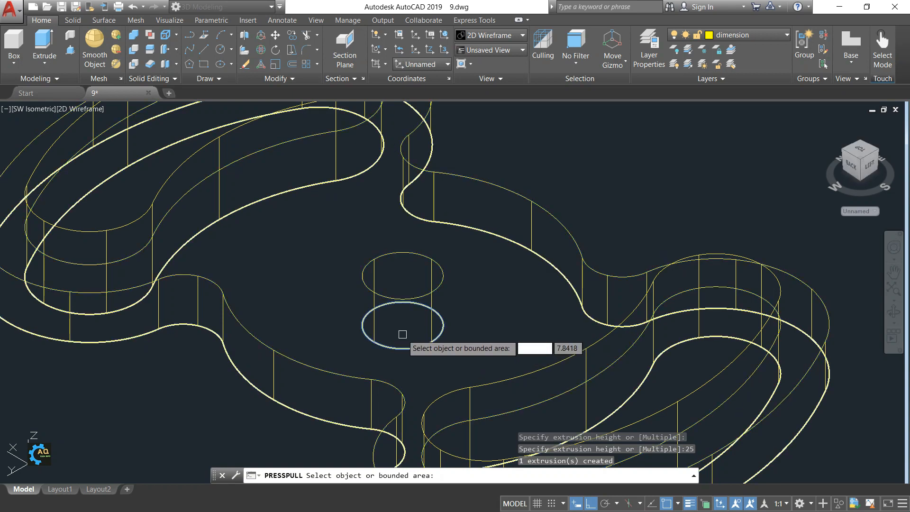
pyautogui.click(402, 334)
pyautogui.press('Escape')
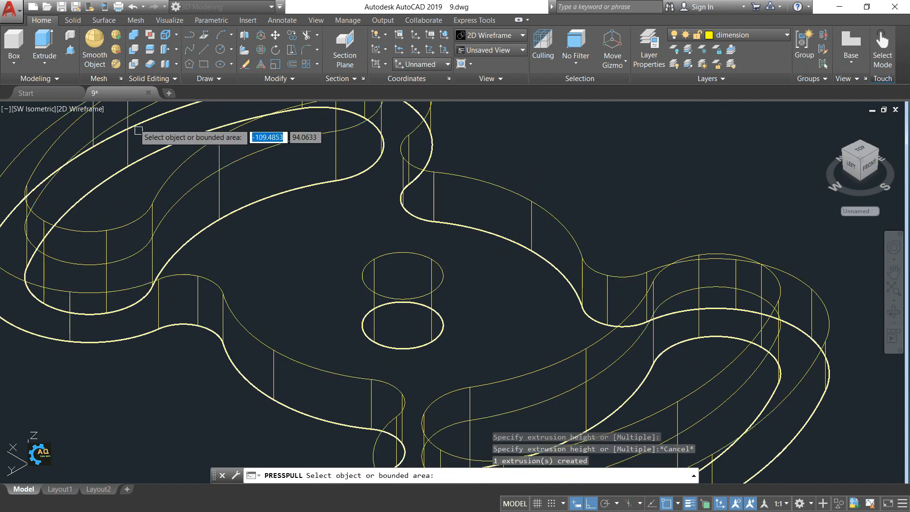
pyautogui.press('Return')
# - Change the model's visual style to Shaded
pyautogui.scroll(-6, 138, 130)
pyautogui.scroll(2, 109, 126)
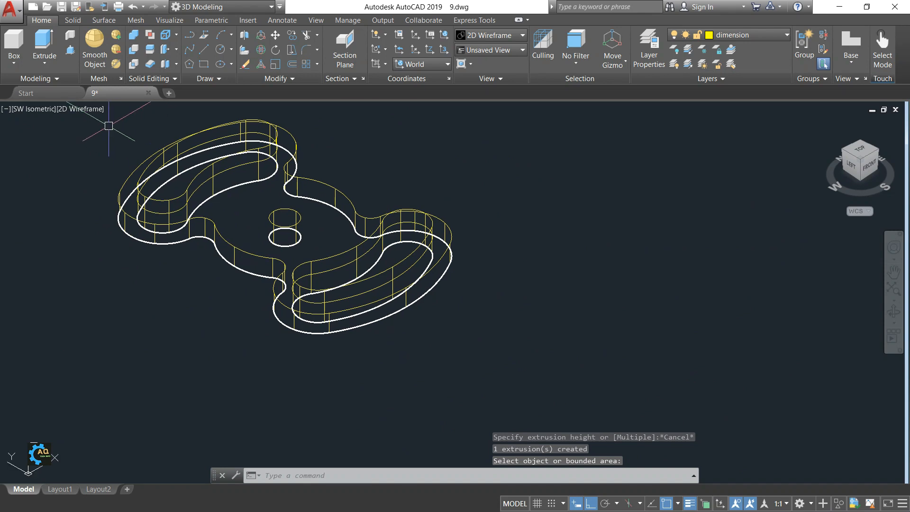
pyautogui.click(82, 109)
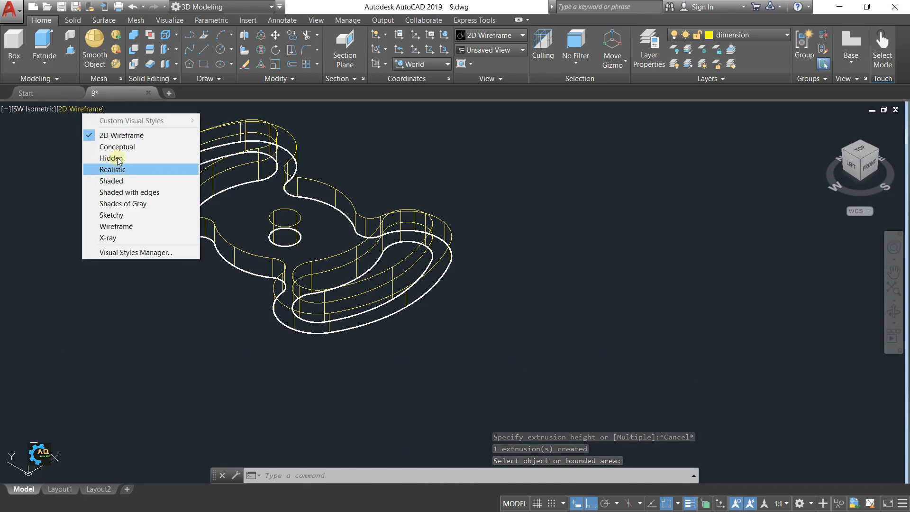
pyautogui.click(113, 180)
pyautogui.scroll(3, 346, 266)
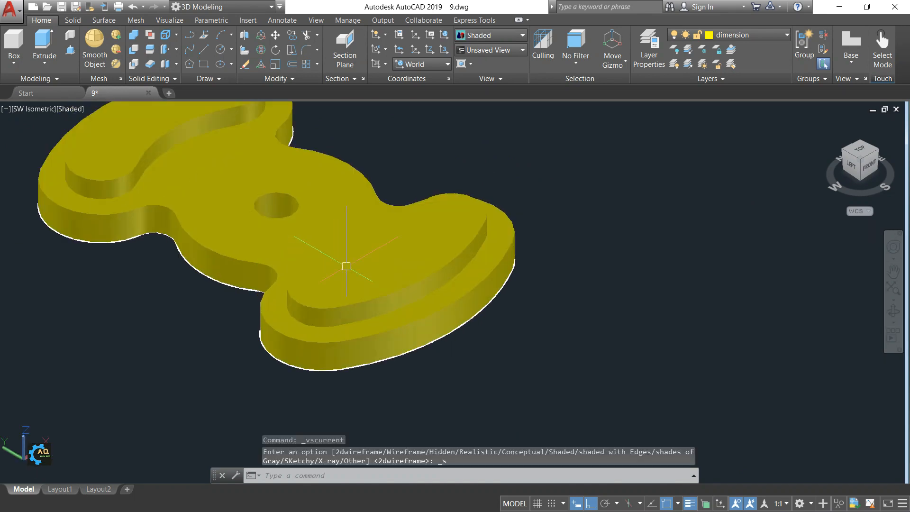
pyautogui.moveTo(368, 279); pyautogui.dragTo(437, 295, button='middle')
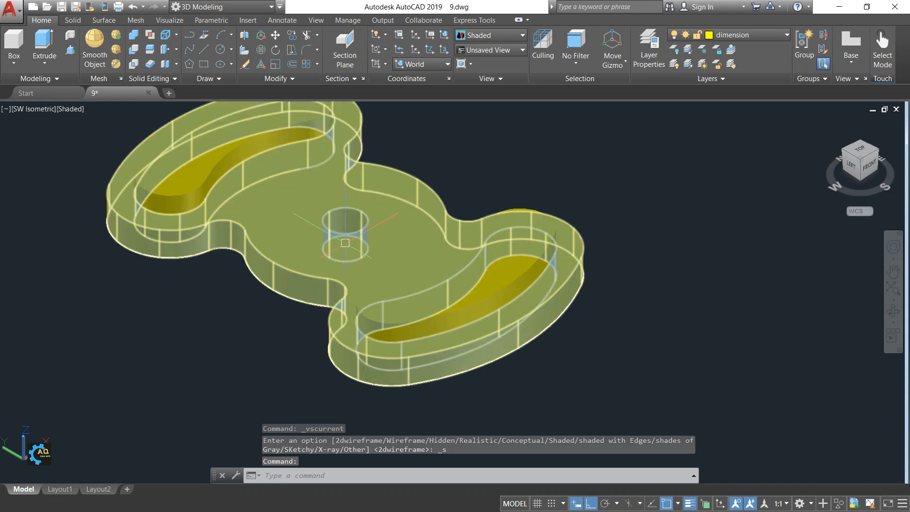
pyautogui.keyDown('ctrl'); pyautogui.click(494, 273); pyautogui.keyUp('ctrl')
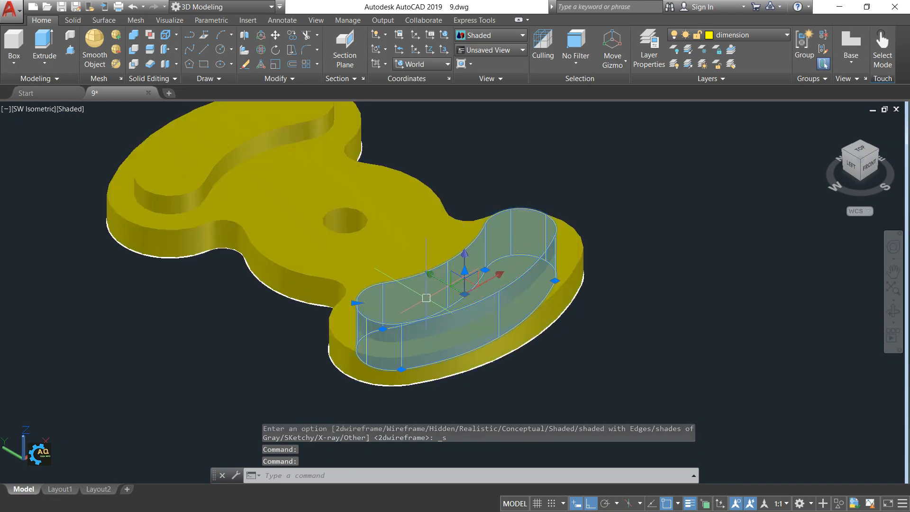
pyautogui.press('Escape')
pyautogui.click(67, 52)
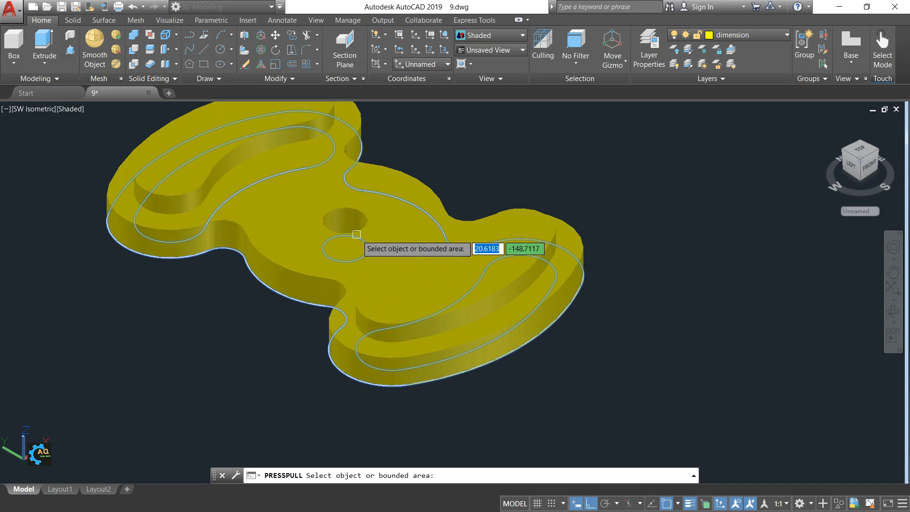
pyautogui.click(356, 234)
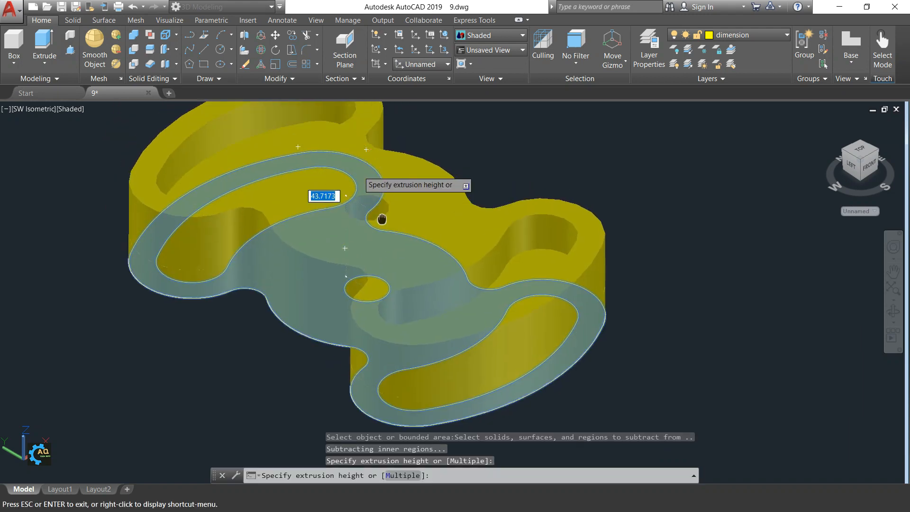
pyautogui.click(365, 317)
pyautogui.press('Escape')
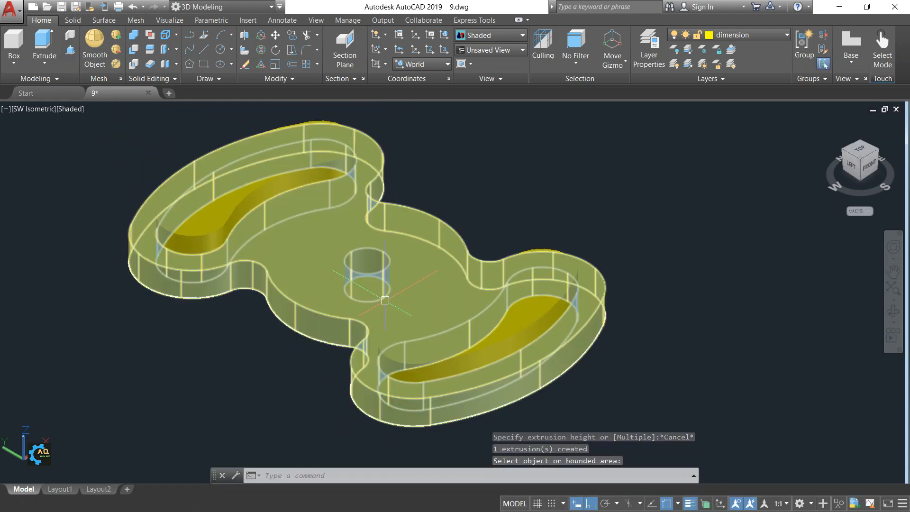
# - Presspull the centre circle from the plate's underside up through the plate to a height of 45
pyautogui.moveTo(298, 371); pyautogui.dragTo(443, 249, button='middle')
pyautogui.press('Escape')
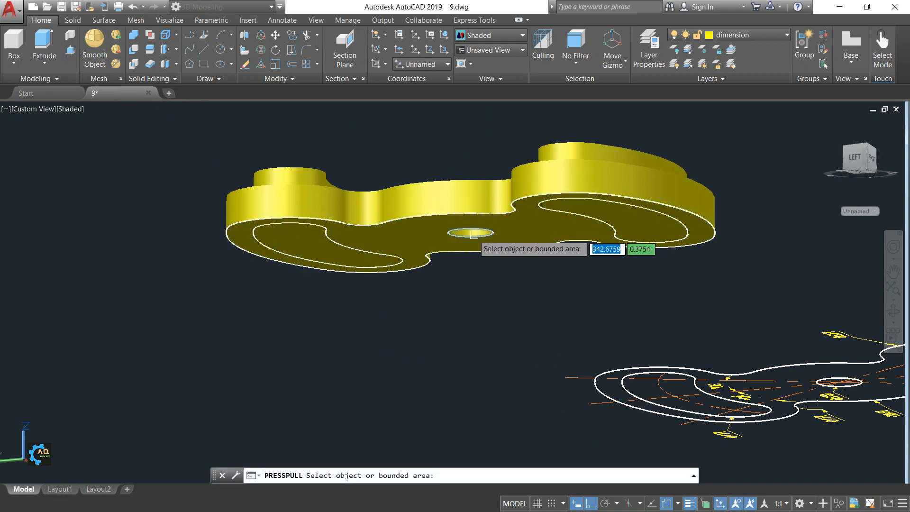
pyautogui.click(471, 232)
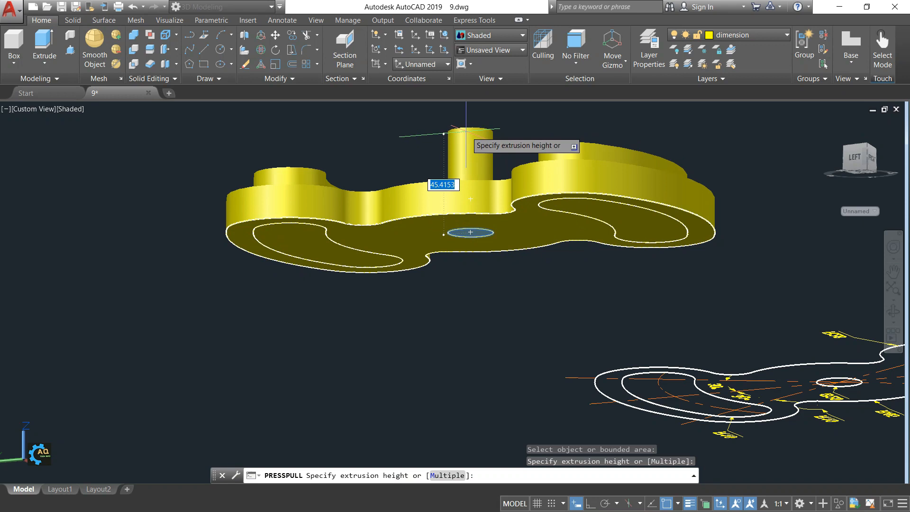
pyautogui.write('45')
pyautogui.press('Return')
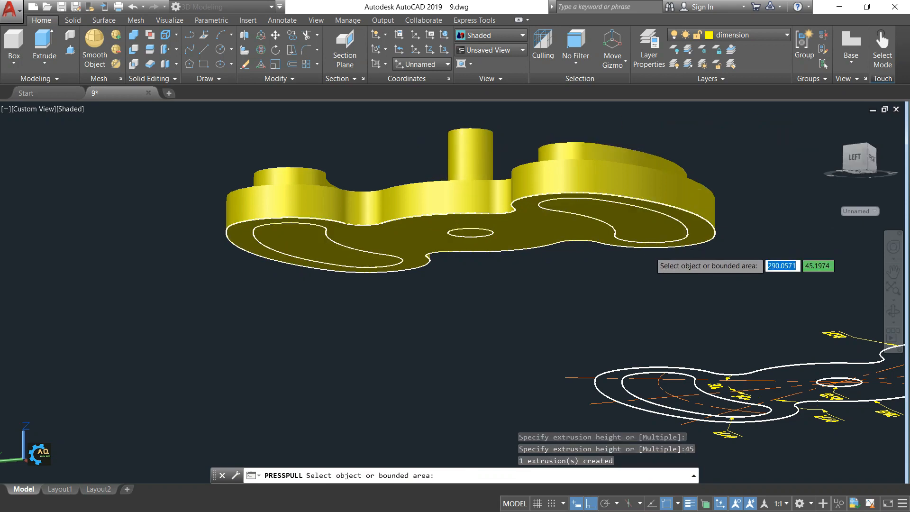
# - Set the color of both raised curved solids to Magenta in their properties
pyautogui.keyDown('shift'); pyautogui.moveTo(649, 256); pyautogui.dragTo(509, 334, button='middle'); pyautogui.keyUp('shift')
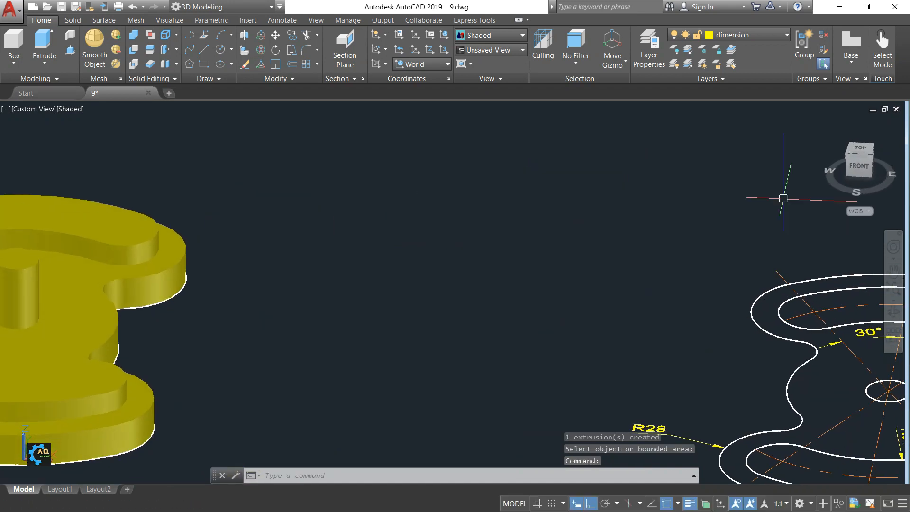
pyautogui.click(848, 156)
pyautogui.scroll(3, 374, 370)
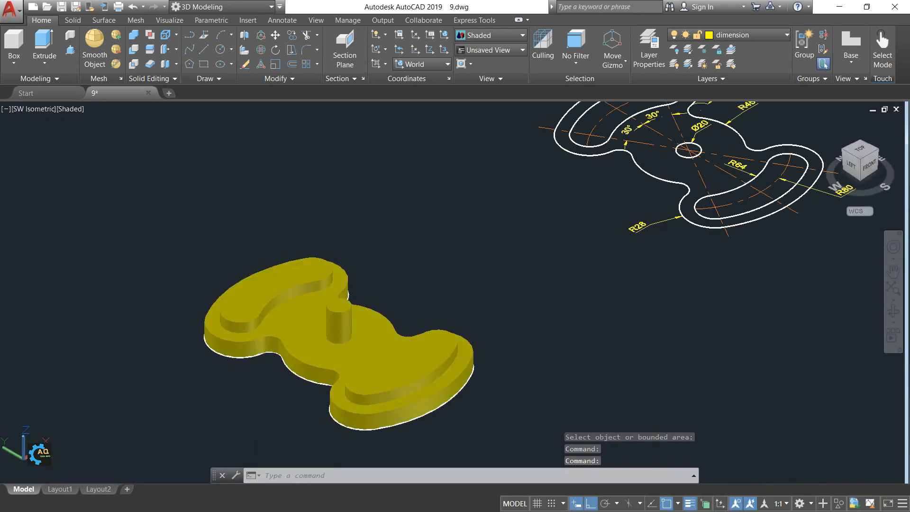
pyautogui.click(402, 370)
pyautogui.click(265, 298)
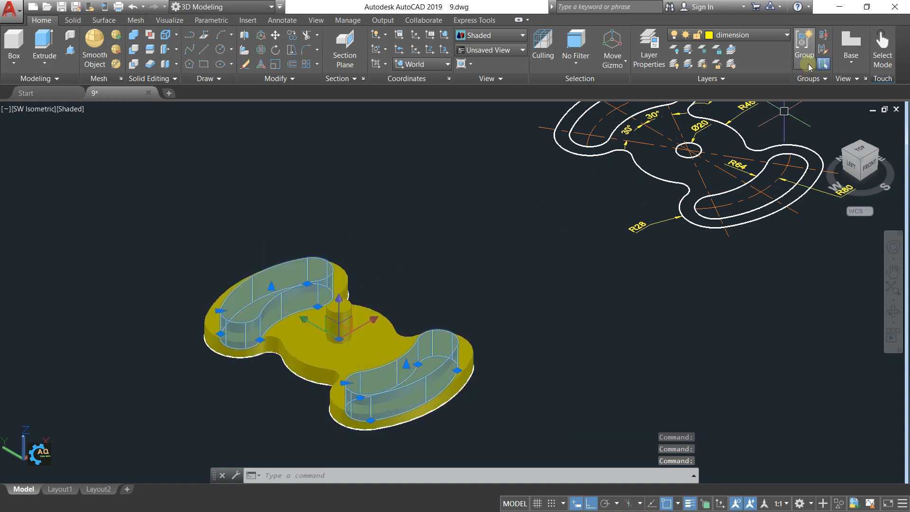
pyautogui.rightClick(247, 323)
pyautogui.click(284, 300)
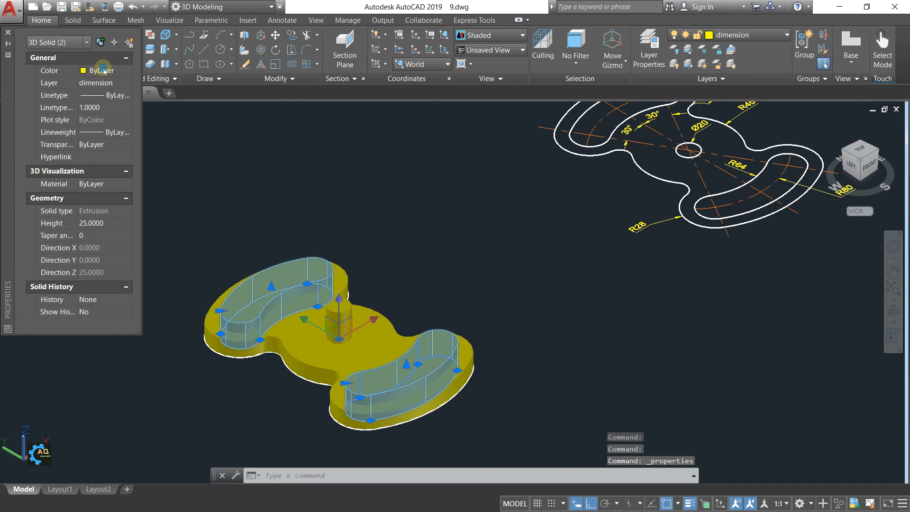
pyautogui.click(121, 70)
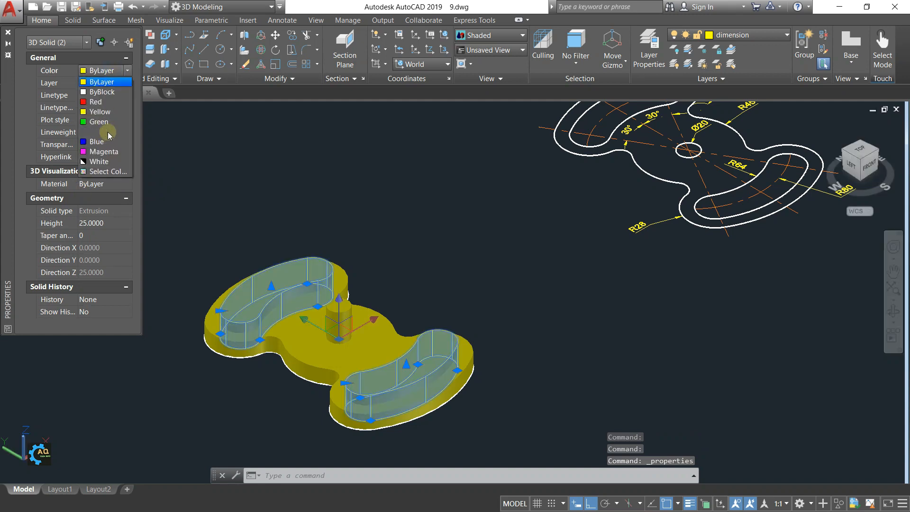
pyautogui.click(104, 151)
pyautogui.press('Escape')
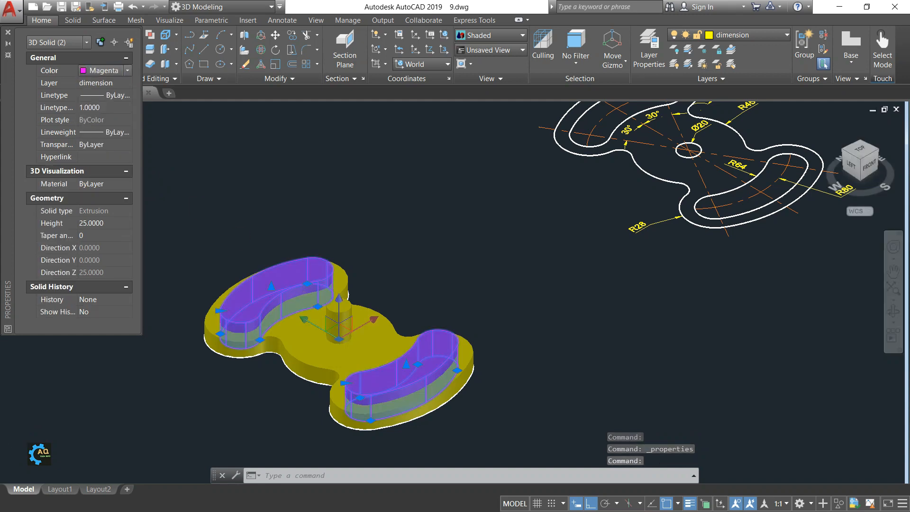
# - Set the central cylinder's color to Red and close the object properties
pyautogui.scroll(2, 246, 320)
pyautogui.click(392, 315)
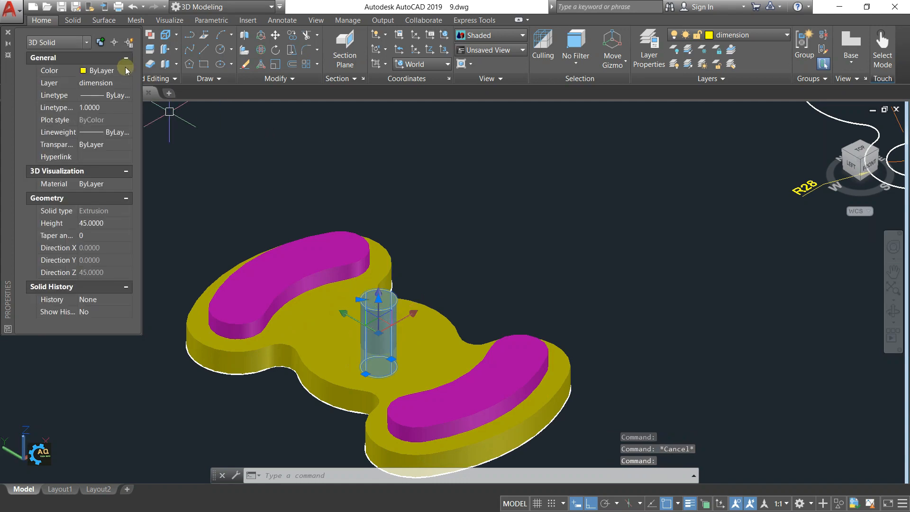
pyautogui.click(109, 72)
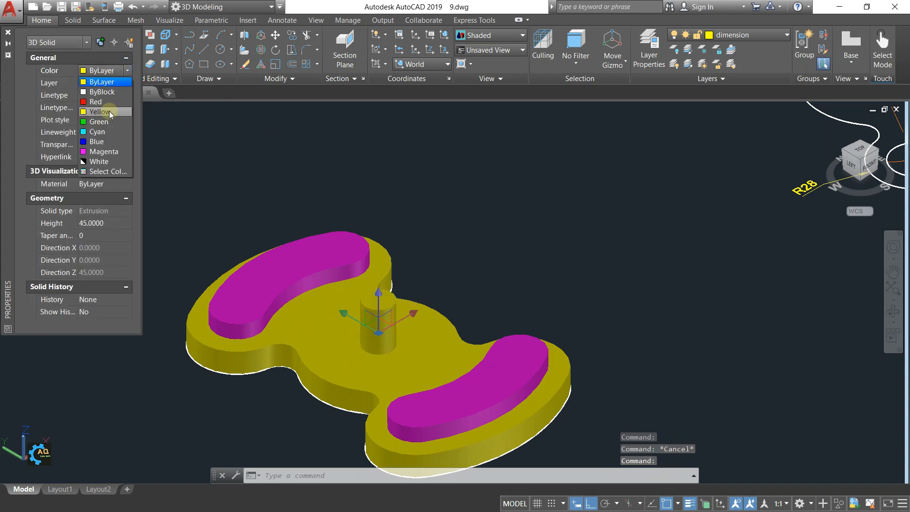
pyautogui.click(97, 101)
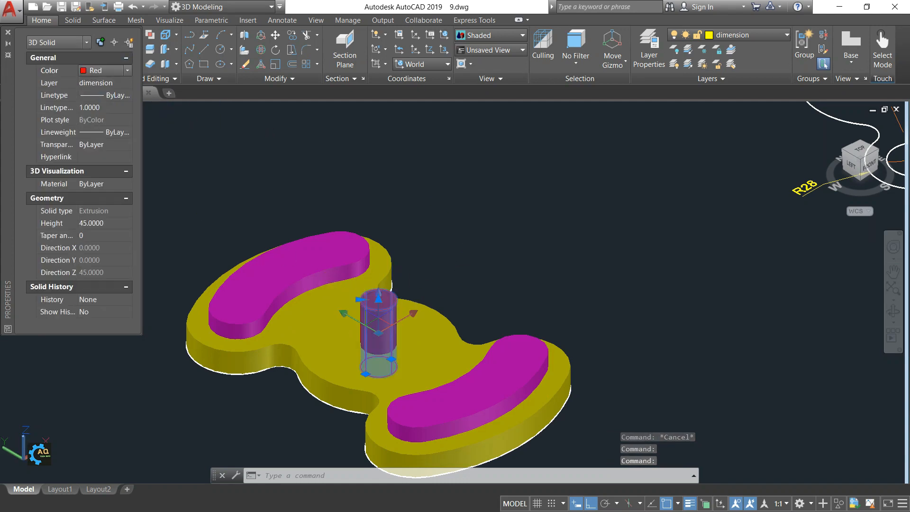
pyautogui.press('Escape')
pyautogui.moveTo(478, 242); pyautogui.dragTo(528, 203, button='middle')
pyautogui.click(8, 32)
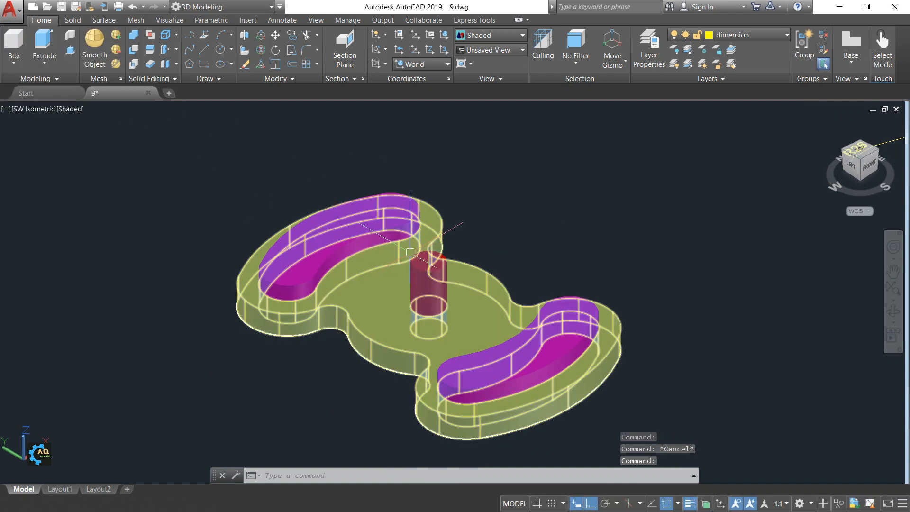
pyautogui.moveTo(569, 254); pyautogui.dragTo(351, 368, button='middle')
pyautogui.moveTo(532, 249); pyautogui.dragTo(658, 252, button='middle')
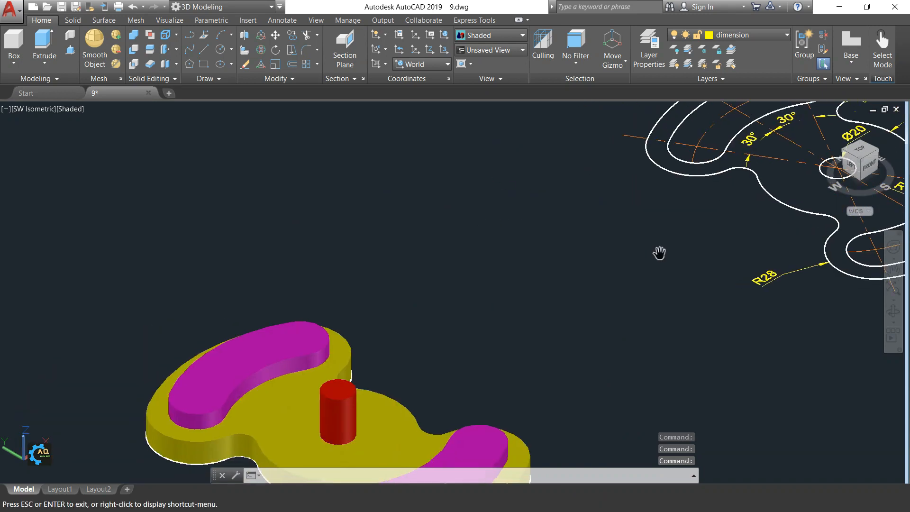
# - Subtract both magenta curved solids and the red central cylinder from the yellow plate
pyautogui.moveTo(614, 281); pyautogui.dragTo(688, 171, button='middle')
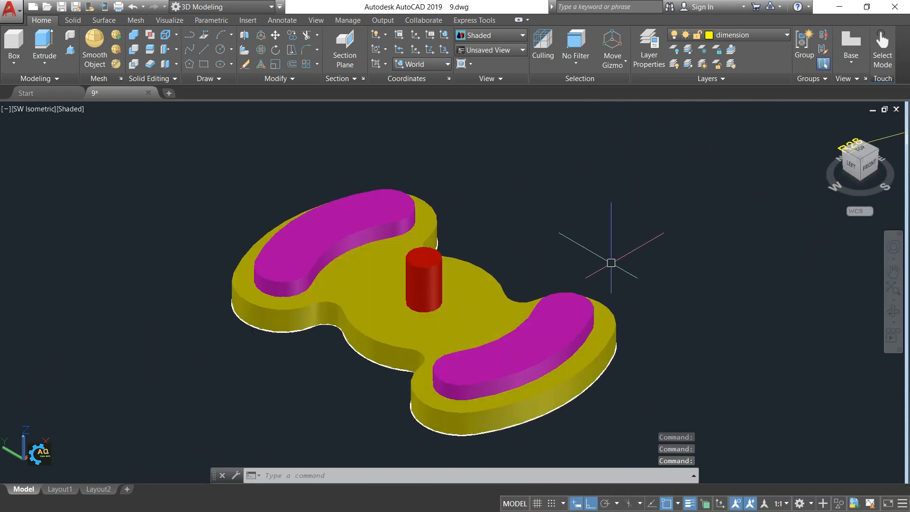
pyautogui.write('ub')
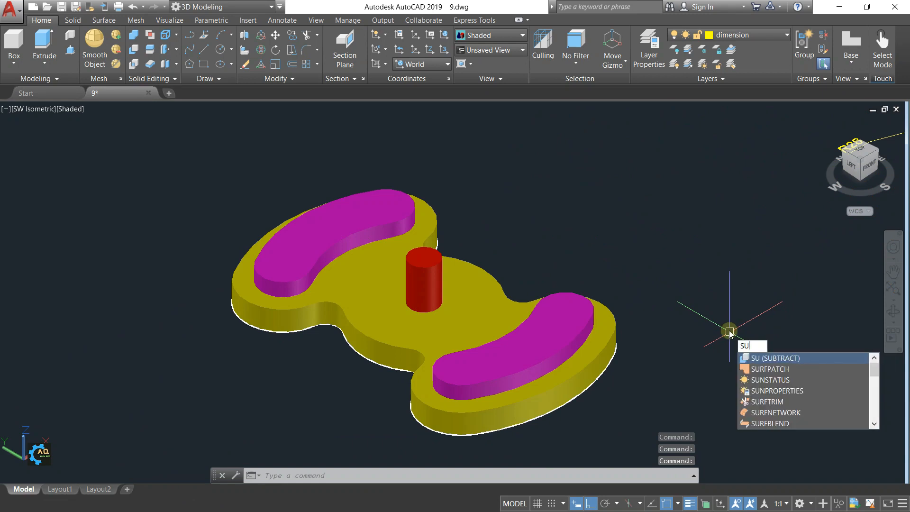
pyautogui.press('Return')
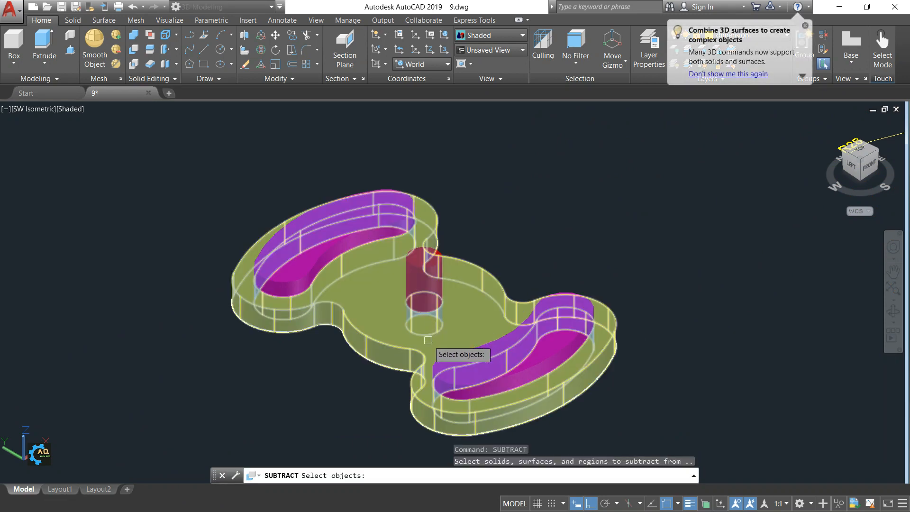
pyautogui.click(427, 340)
pyautogui.press('Return')
pyautogui.click(305, 254)
pyautogui.click(419, 283)
pyautogui.click(543, 350)
pyautogui.press('Return')
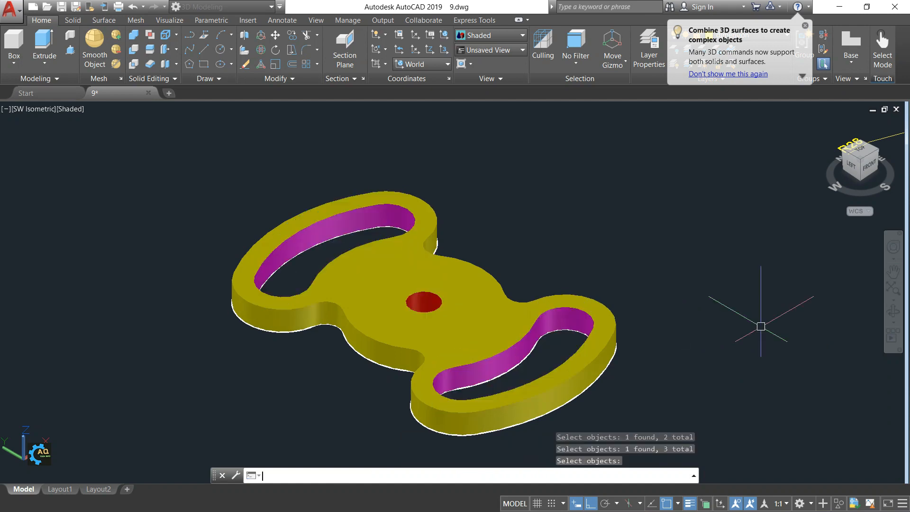
pyautogui.press('Escape')
# - View the model from the top-front direction and move the solid plate horizontally off its original 2D outline, towards the dimensioned drawing
pyautogui.scroll(2, 640, 285)
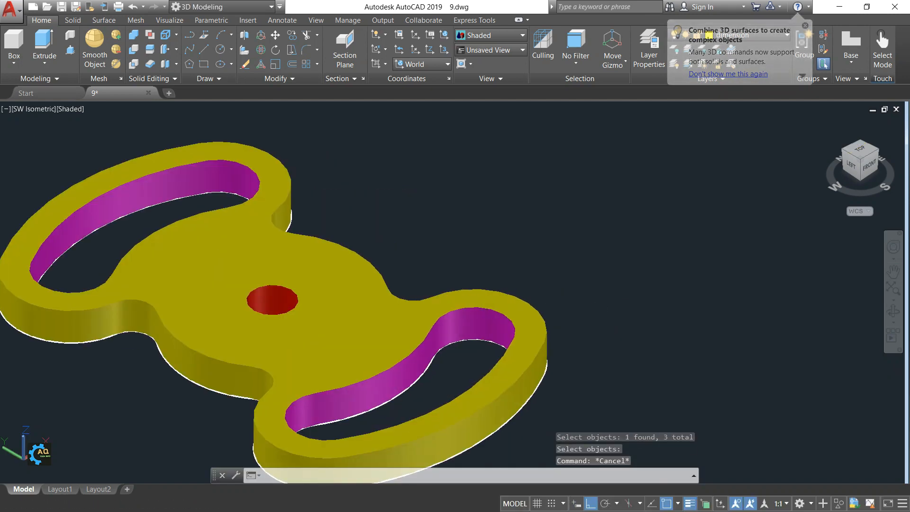
pyautogui.click(869, 156)
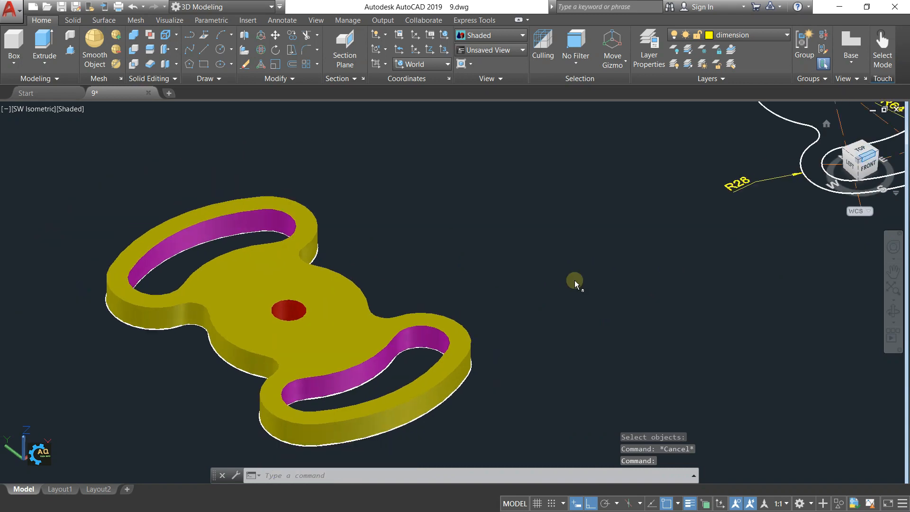
pyautogui.moveTo(338, 285); pyautogui.dragTo(366, 298, button='middle')
pyautogui.scroll(2, 367, 298)
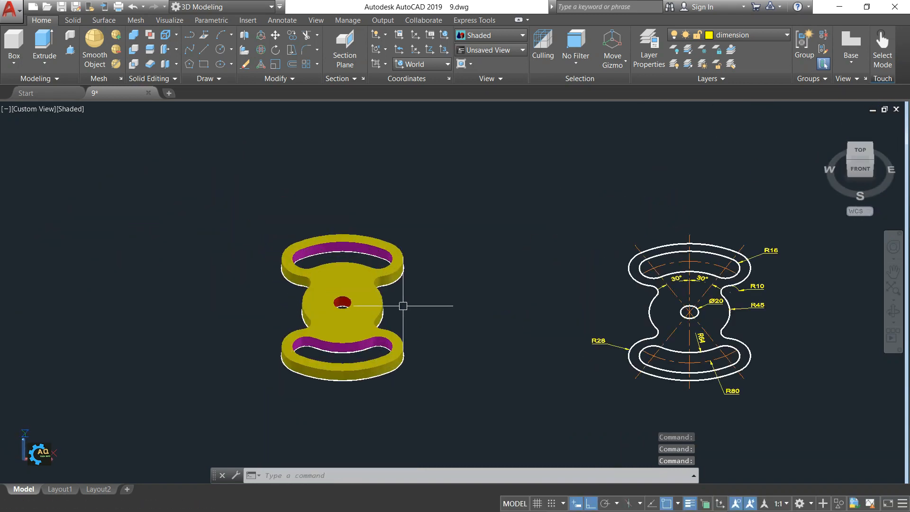
pyautogui.write('m')
pyautogui.press('Return')
pyautogui.click(348, 287)
pyautogui.press('Return')
pyautogui.click(109, 312)
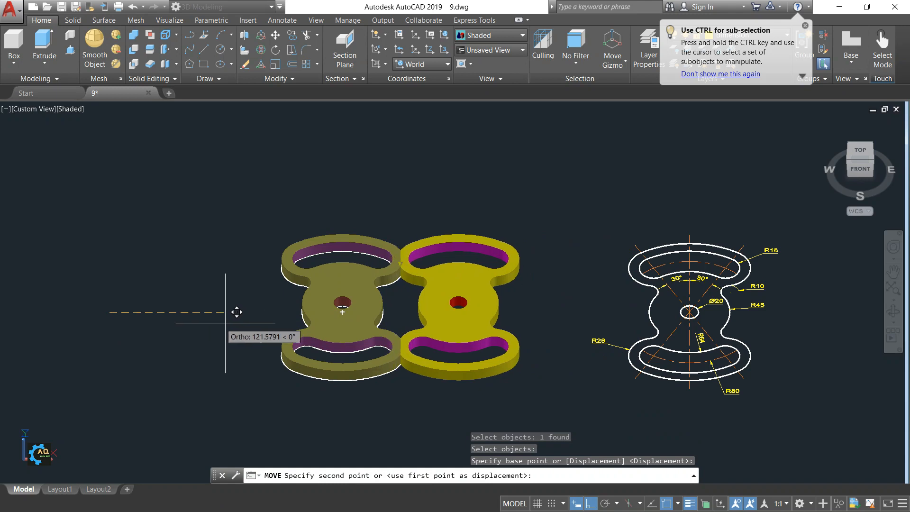
pyautogui.click(255, 310)
pyautogui.press('Escape')
# - Delete the leftover 2D outline at the solid plate's original location
pyautogui.click(254, 187)
pyautogui.click(429, 445)
pyautogui.press('Delete')
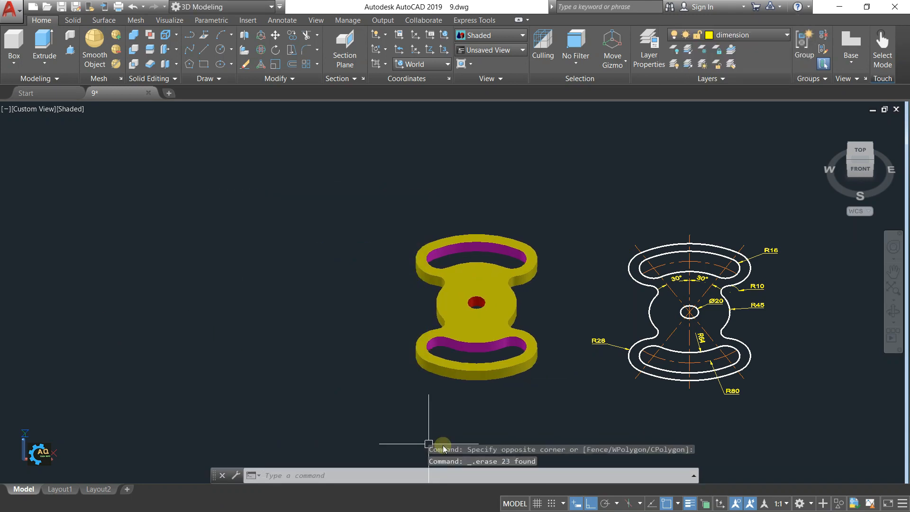
# - Switch to the top view and rotate the solid plate 10° about the X axis with the Rotate Gizmo
pyautogui.click(864, 154)
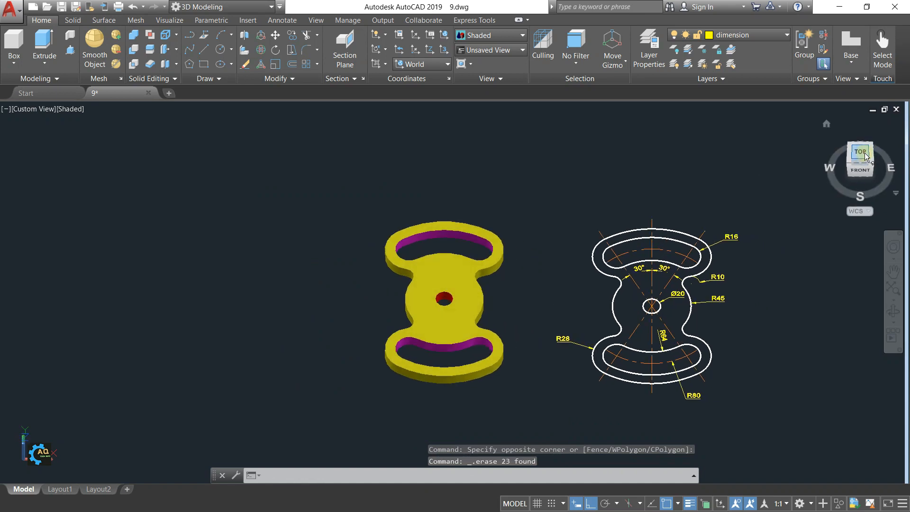
pyautogui.click(615, 61)
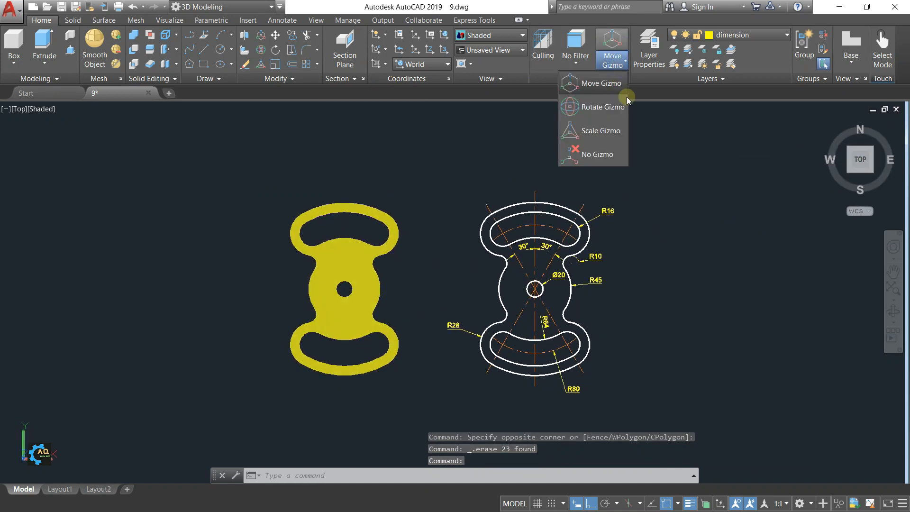
pyautogui.click(599, 108)
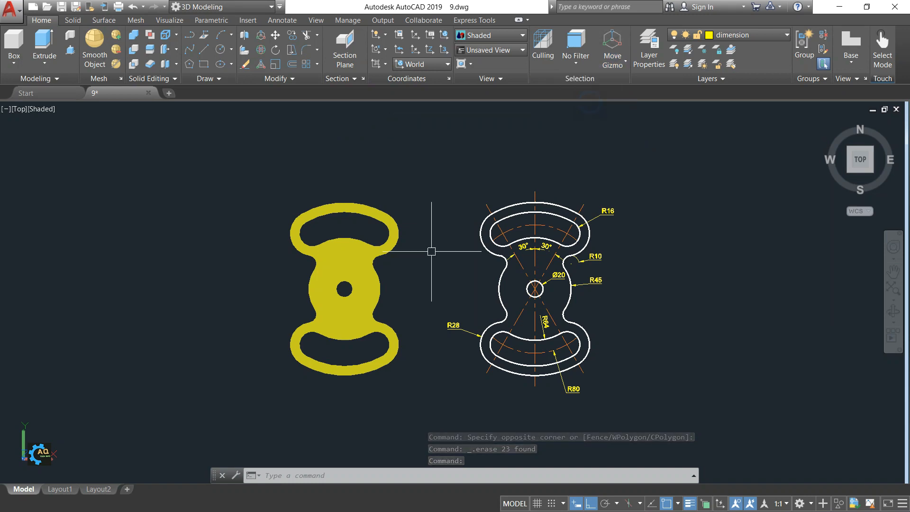
pyautogui.click(377, 300)
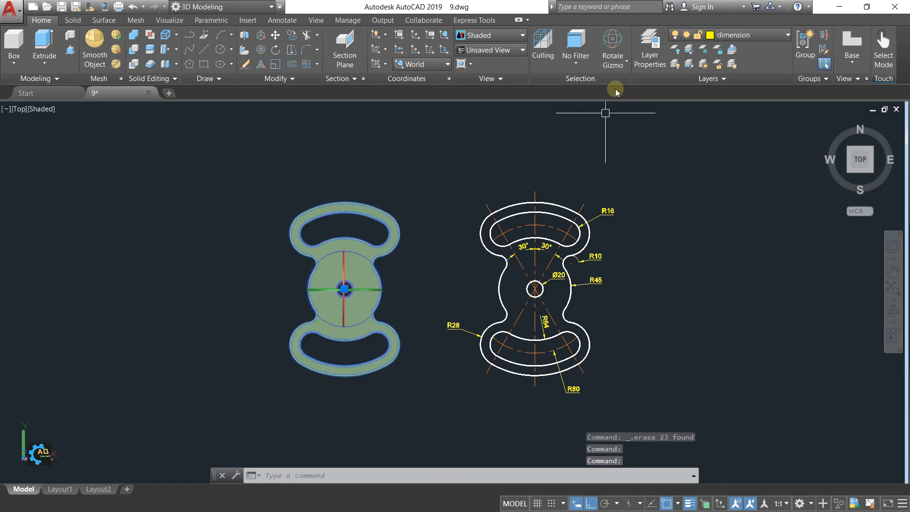
pyautogui.click(345, 285)
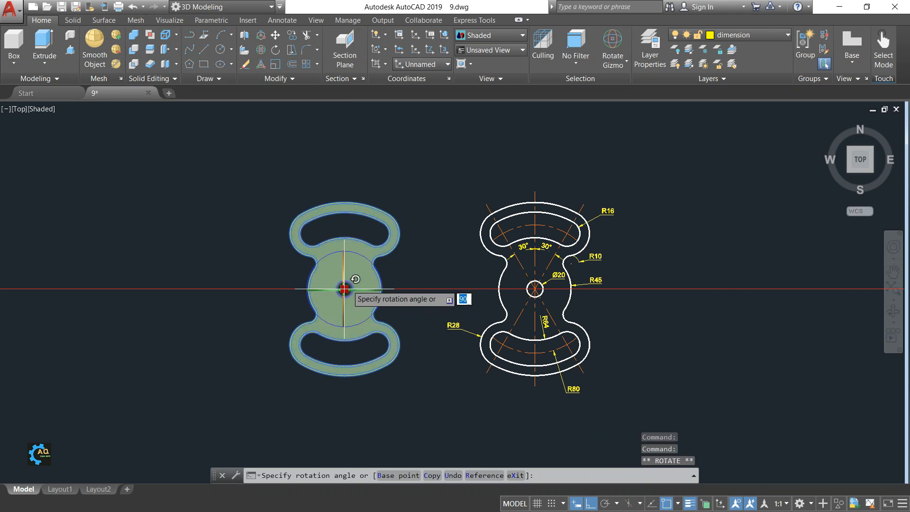
pyautogui.write('10')
pyautogui.press('Return')
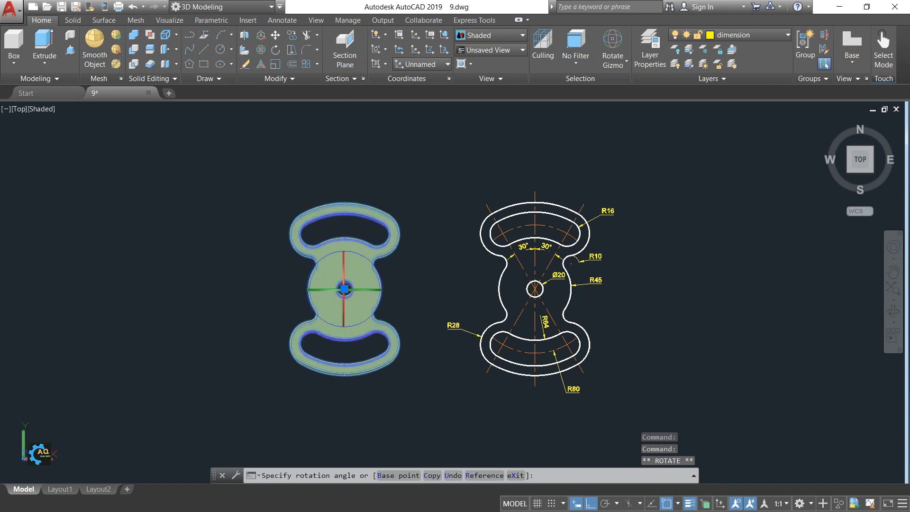
pyautogui.press('Escape')
# - Rotate the solid plate a further 20° about the X axis with the Rotate Gizmo
pyautogui.scroll(2, 412, 270)
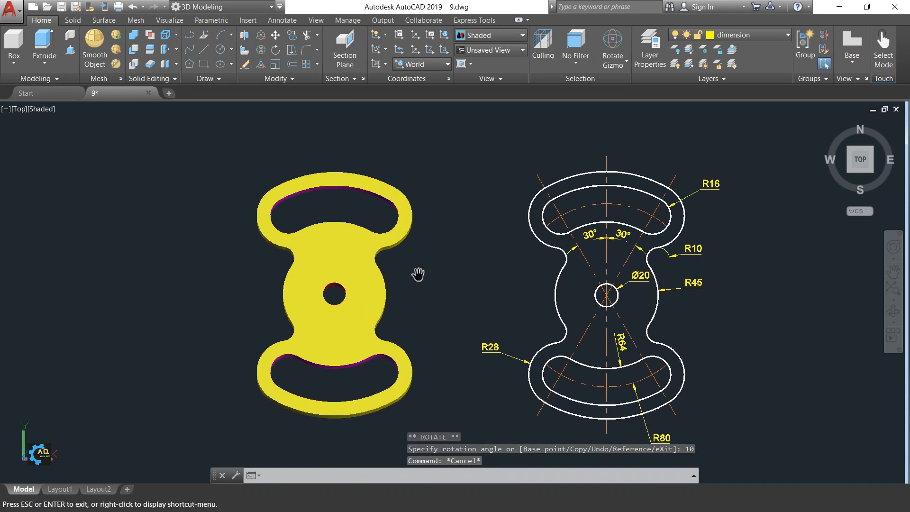
pyautogui.click(370, 284)
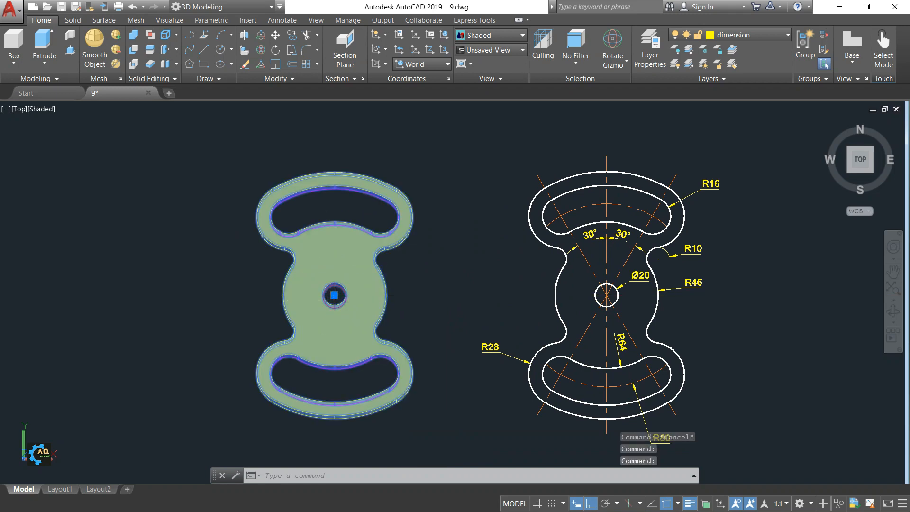
pyautogui.click(333, 279)
pyautogui.write('20')
pyautogui.press('Return')
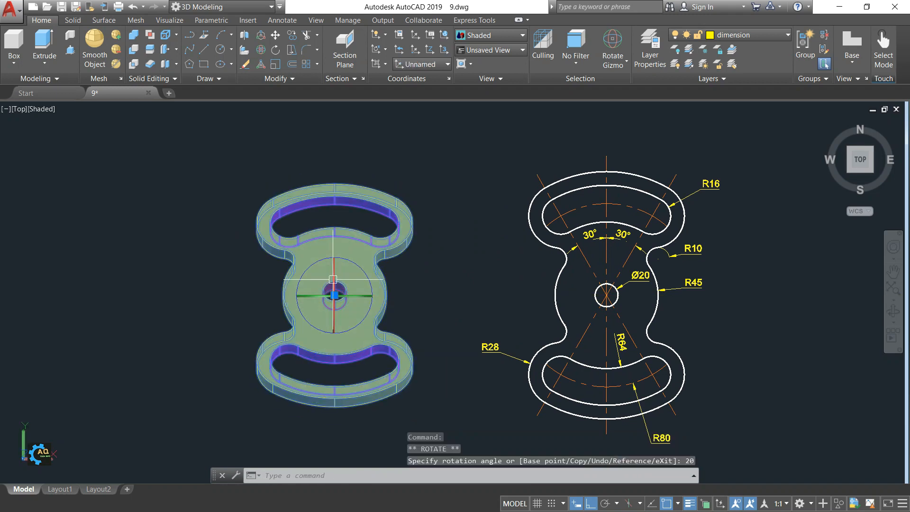
pyautogui.press('Escape')
# - Rotate the solid plate 10° about the Y axis with the Rotate Gizmo
pyautogui.click(356, 281)
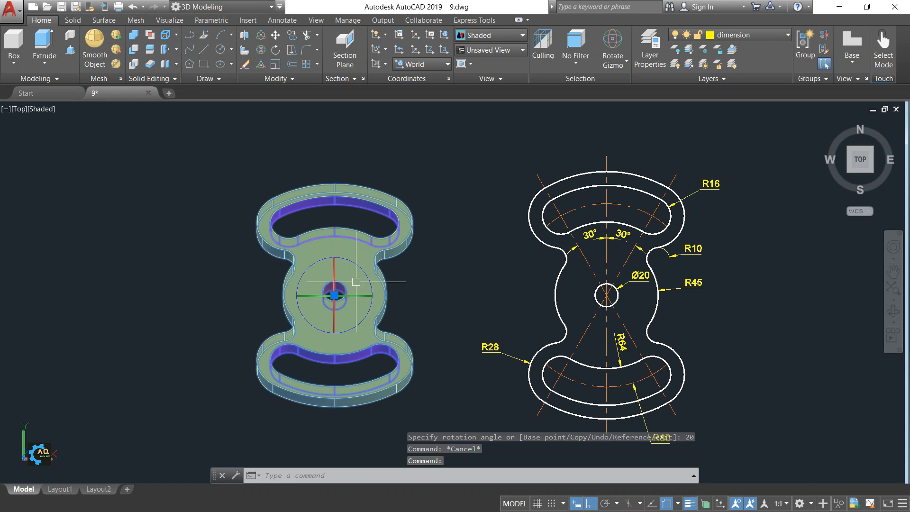
pyautogui.click(334, 295)
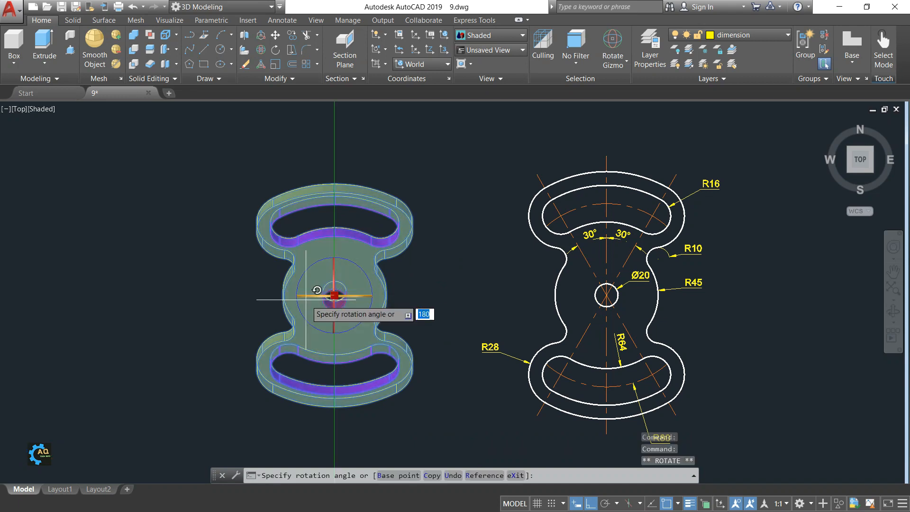
pyautogui.write('10')
pyautogui.press('Return')
pyautogui.press('Escape')
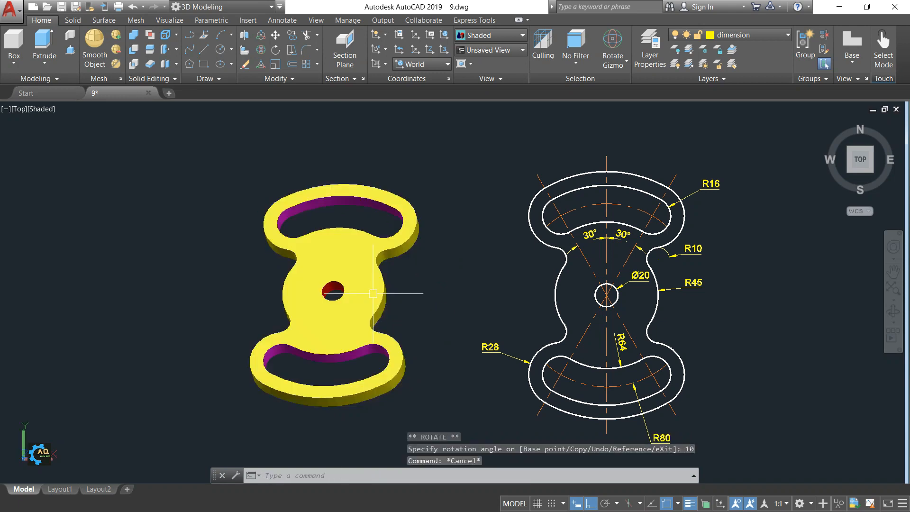
pyautogui.moveTo(484, 276)
pyautogui.mouseDown(button='middle')
pyautogui.moveTo(463, 275)
pyautogui.moveTo(504, 259)
pyautogui.moveTo(489, 239)
pyautogui.mouseUp(button='middle')
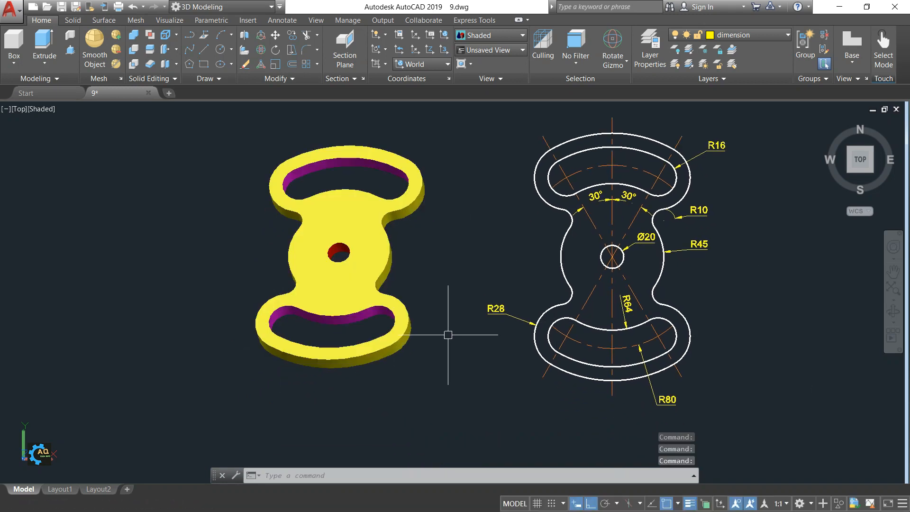
pyautogui.moveTo(512, 297); pyautogui.dragTo(538, 304, button='middle')
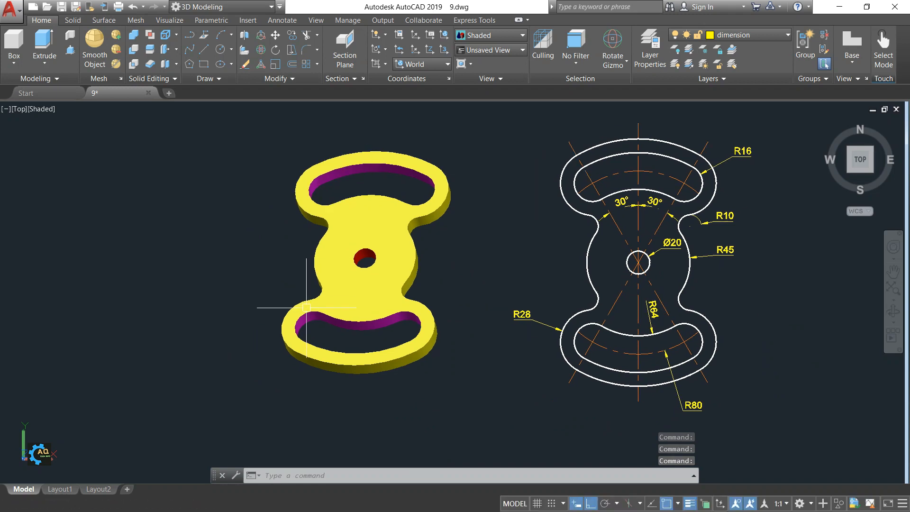
pyautogui.moveTo(509, 258); pyautogui.dragTo(503, 270, button='middle')
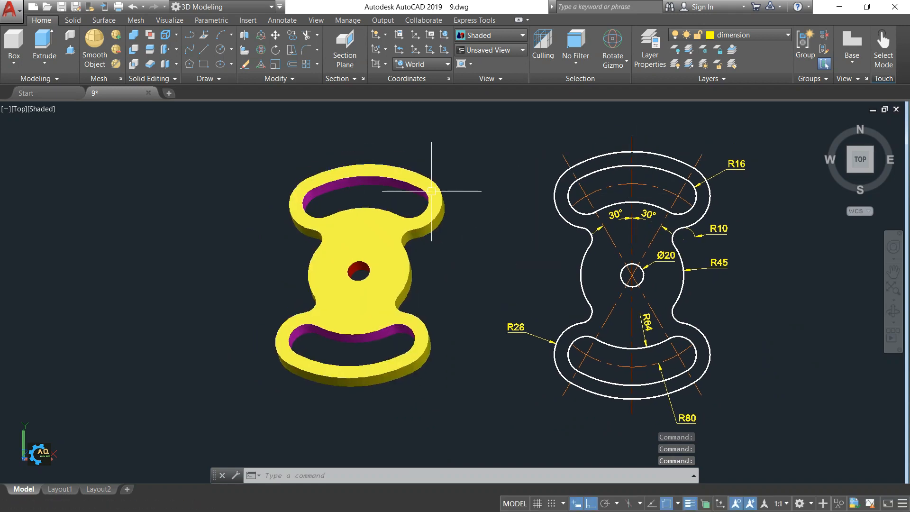
pyautogui.moveTo(731, 284); pyautogui.dragTo(754, 309, button='middle')
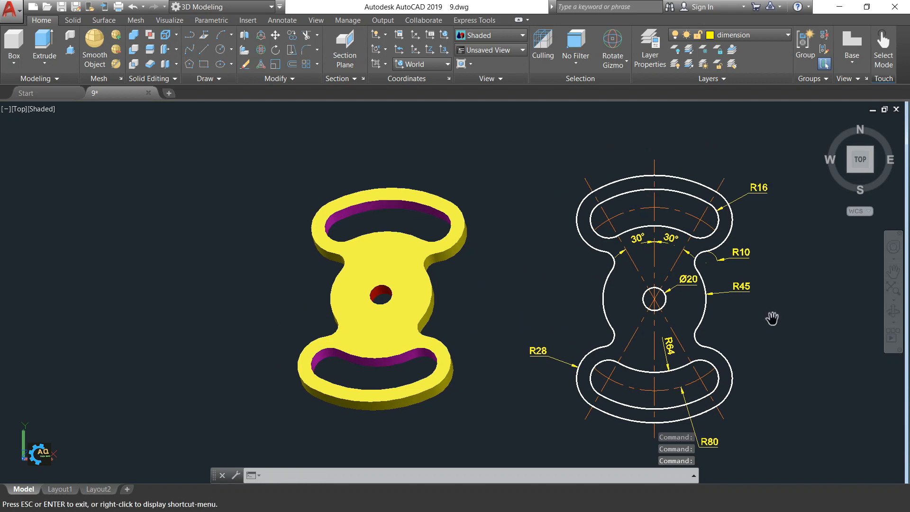
pyautogui.moveTo(782, 324); pyautogui.dragTo(787, 328, button='middle')
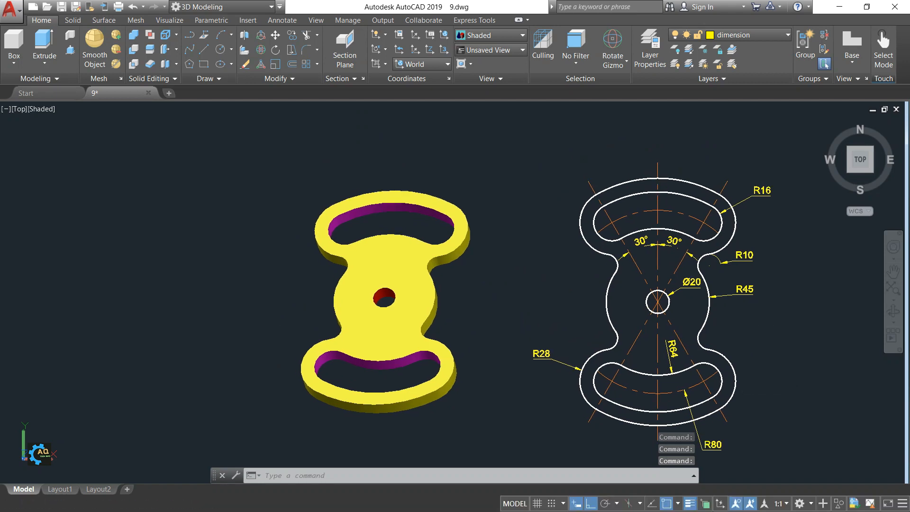
pyautogui.moveTo(815, 394)
pyautogui.mouseDown(button='middle')
pyautogui.moveTo(803, 375)
pyautogui.moveTo(776, 367)
pyautogui.mouseUp(button='middle')
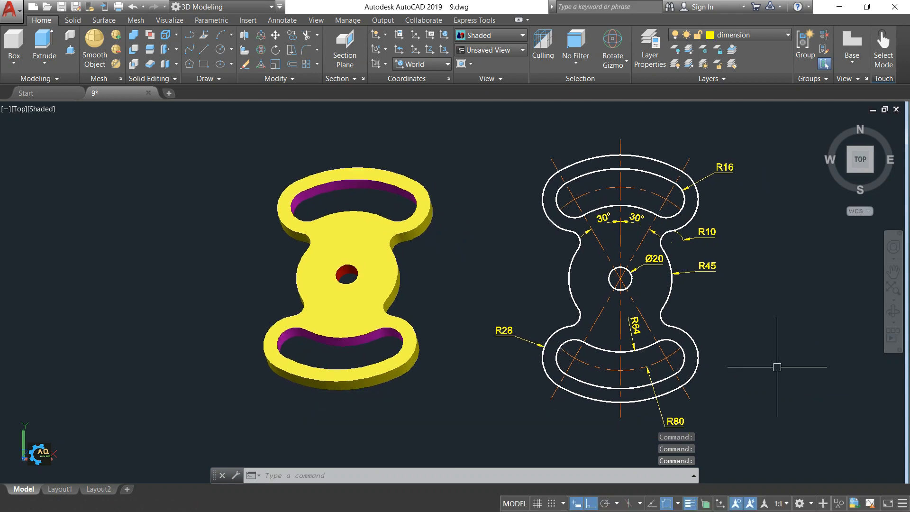